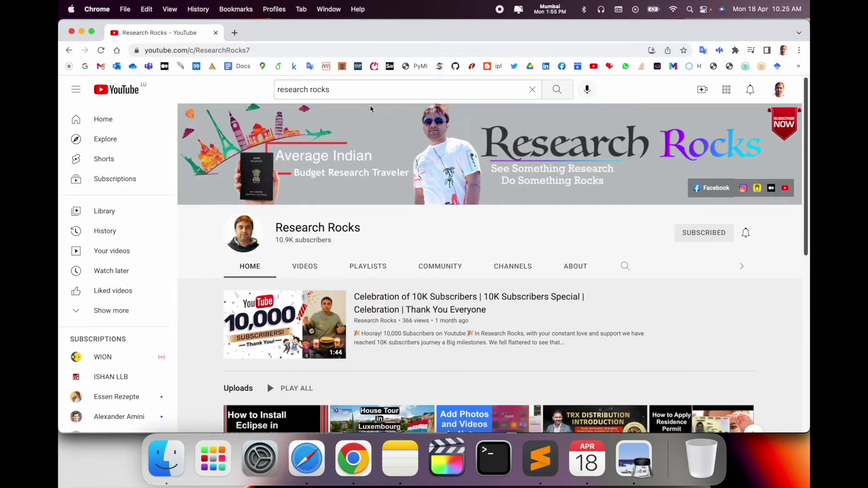
# Open a new Chrome tab beside the Research Rocks YouTube channel page
pyautogui.click(235, 33)
# Search Google for 'minitool moviemaker' and open the official moviemaker.minitool.com site
pyautogui.click(380, 277)
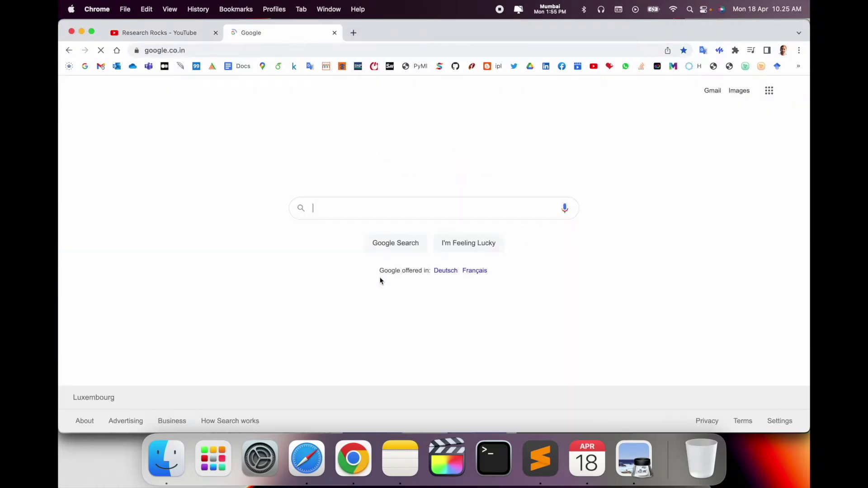
pyautogui.write('mi')
pyautogui.click(370, 230)
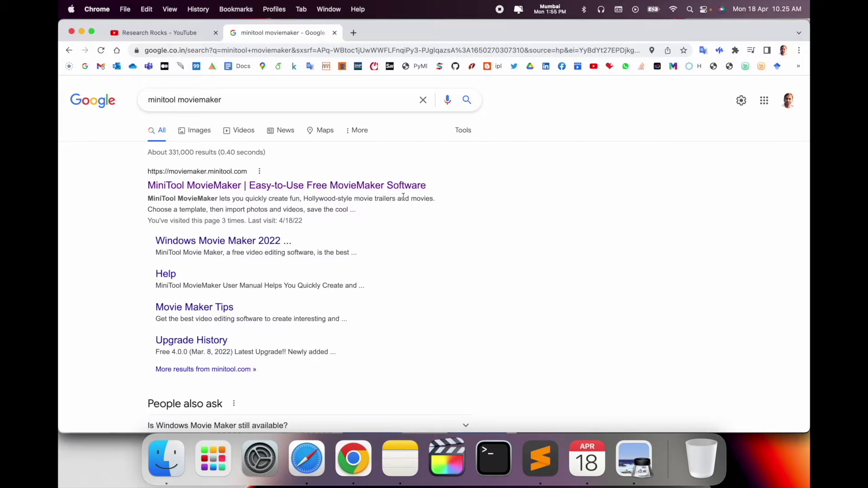
pyautogui.click(317, 185)
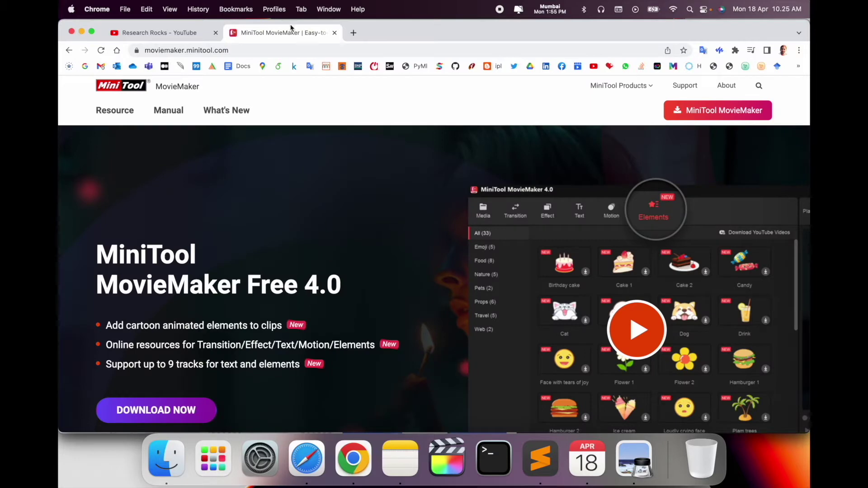
pyautogui.click(254, 48)
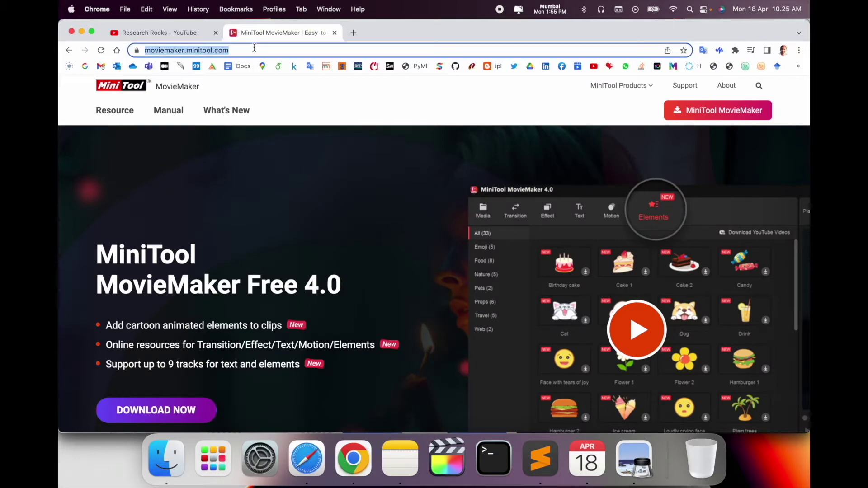
# Download the MovieMaker installer and launch mmm-setup.exe from the download shelf
pyautogui.scroll(-3, 452, 227)
pyautogui.click(634, 244)
pyautogui.click(154, 326)
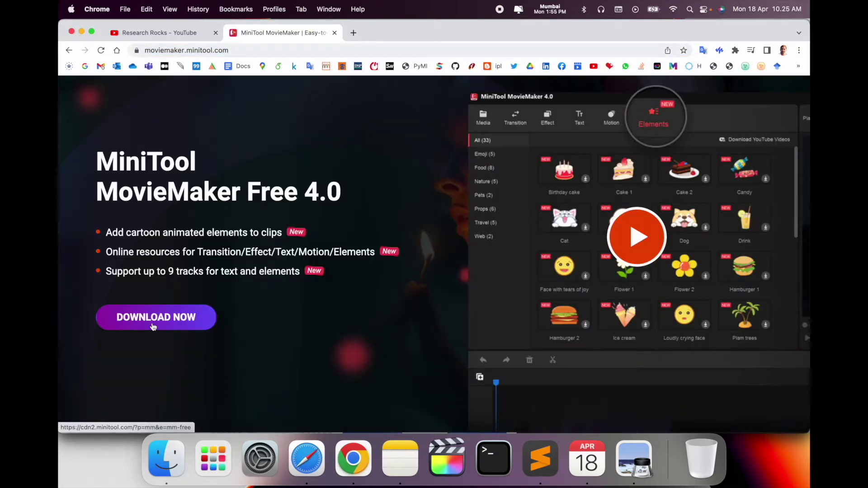
pyautogui.click(153, 326)
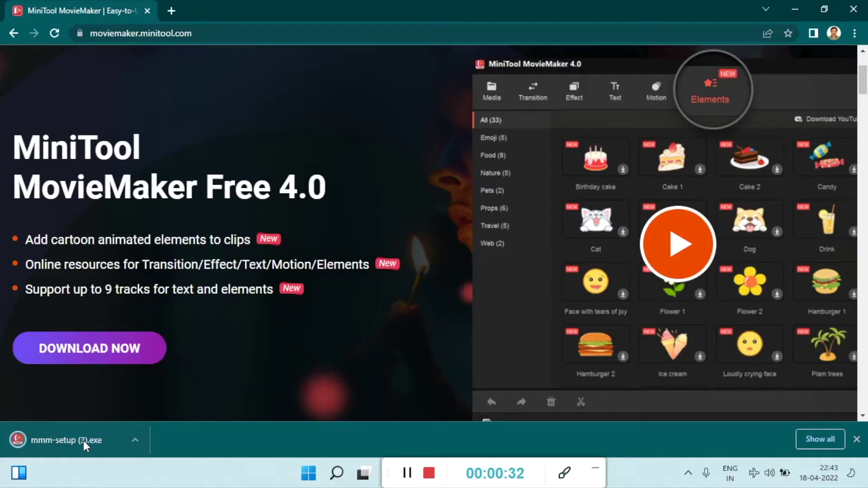
pyautogui.click(83, 440)
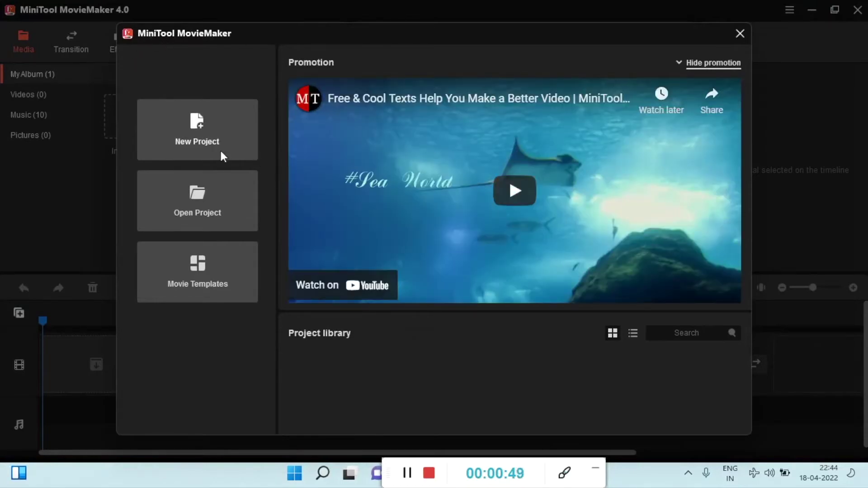
# Create a new project and import 'download and install anaconda navigator -1' into the media album
pyautogui.click(200, 126)
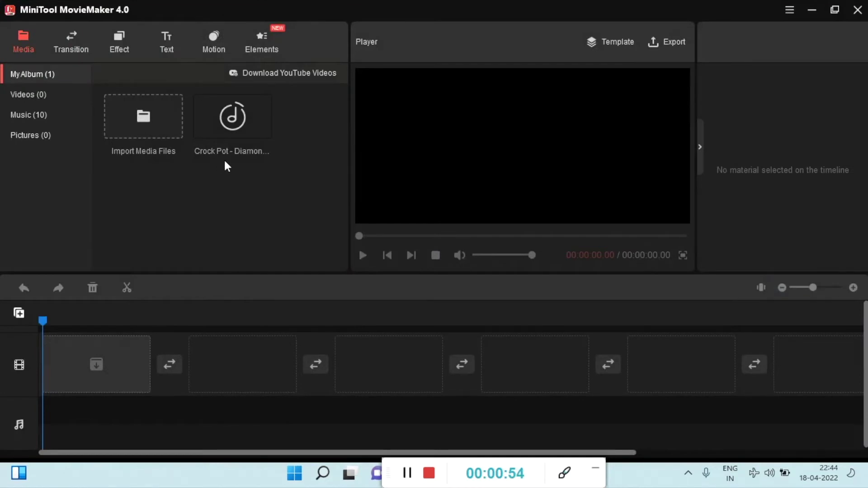
pyautogui.click(143, 116)
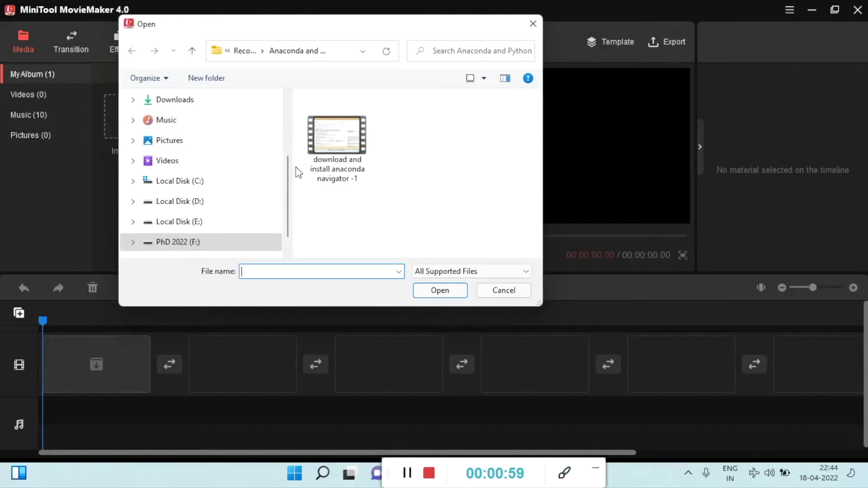
pyautogui.doubleClick(361, 141)
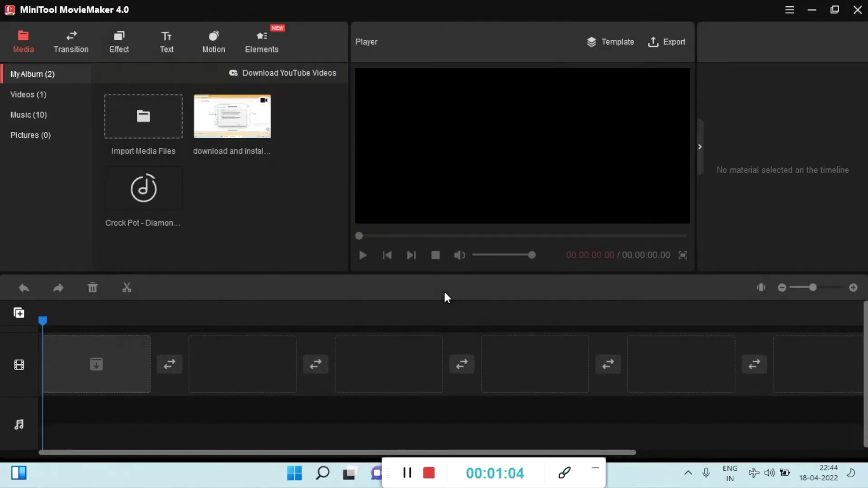
# Place the Anaconda recording in the first timeline slot and zoom the timeline out to fit it
pyautogui.moveTo(145, 176)
pyautogui.moveTo(226, 132)
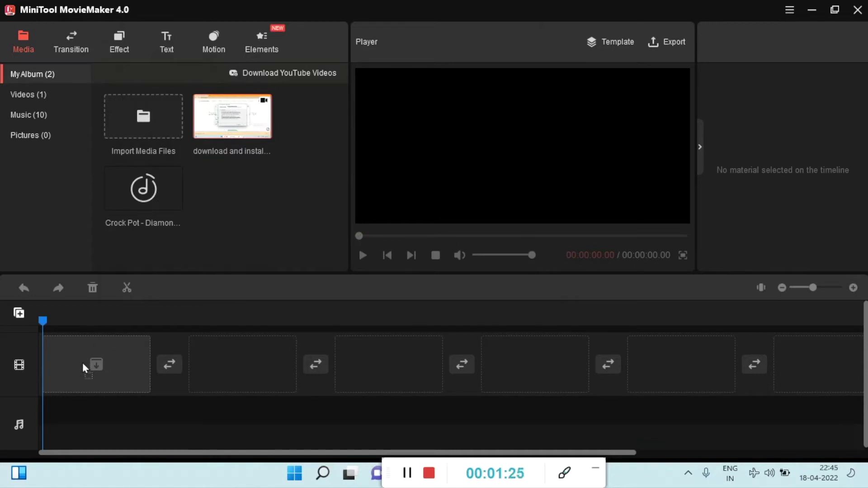
pyautogui.moveTo(82, 363); pyautogui.dragTo(83, 363)
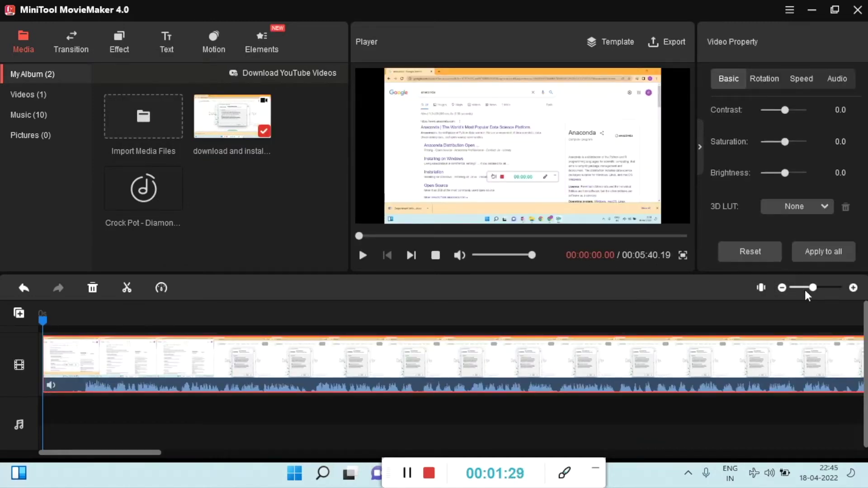
pyautogui.moveTo(815, 290); pyautogui.dragTo(769, 288)
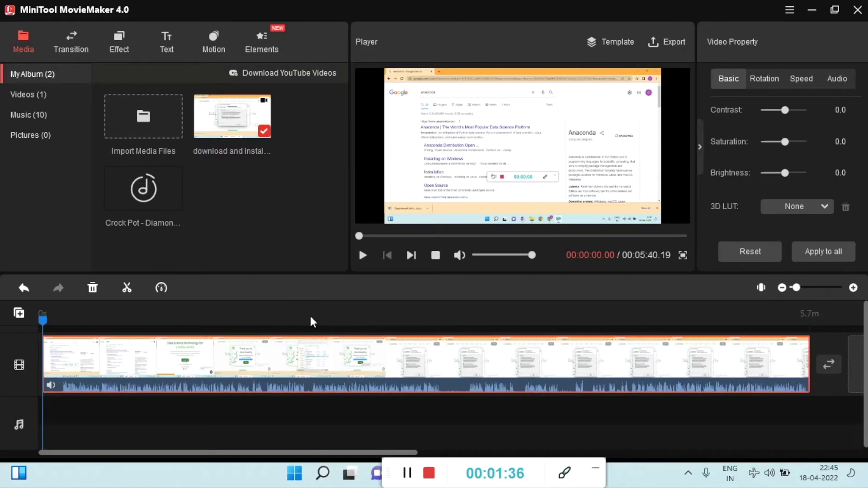
# Split the clip at about 2:41 and delete the first part, leaving a 2:59 clip
pyautogui.moveTo(42, 322); pyautogui.dragTo(407, 332)
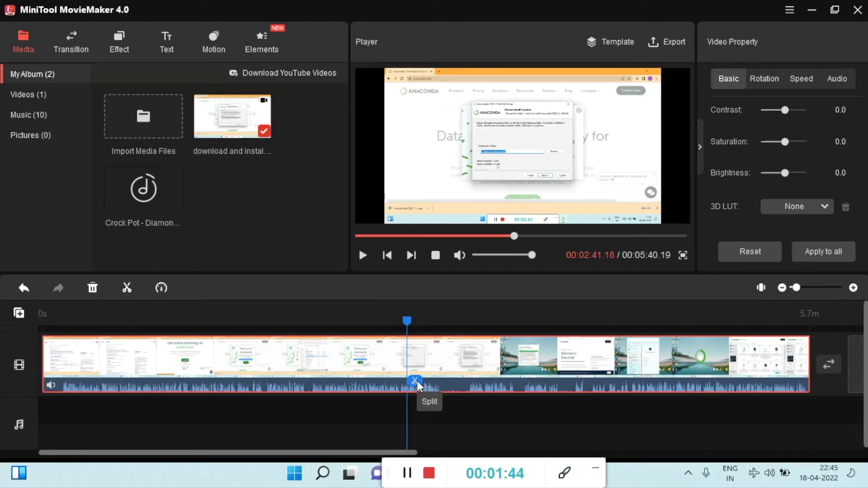
pyautogui.click(417, 383)
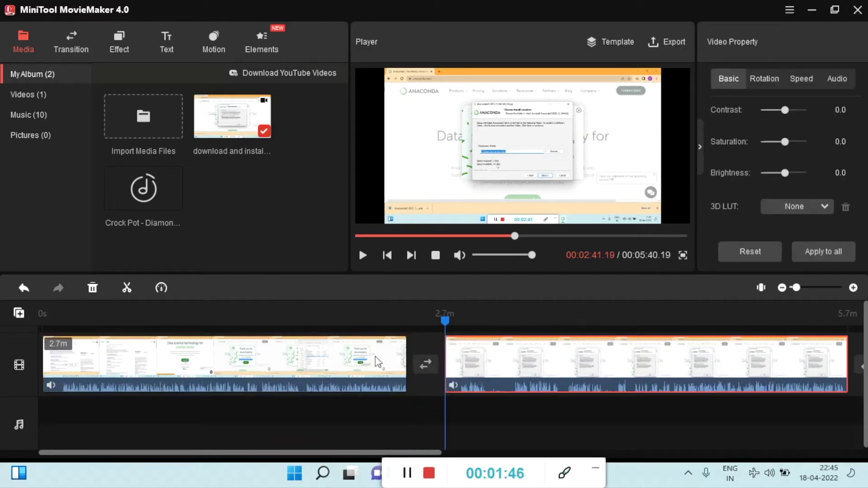
pyautogui.click(373, 354)
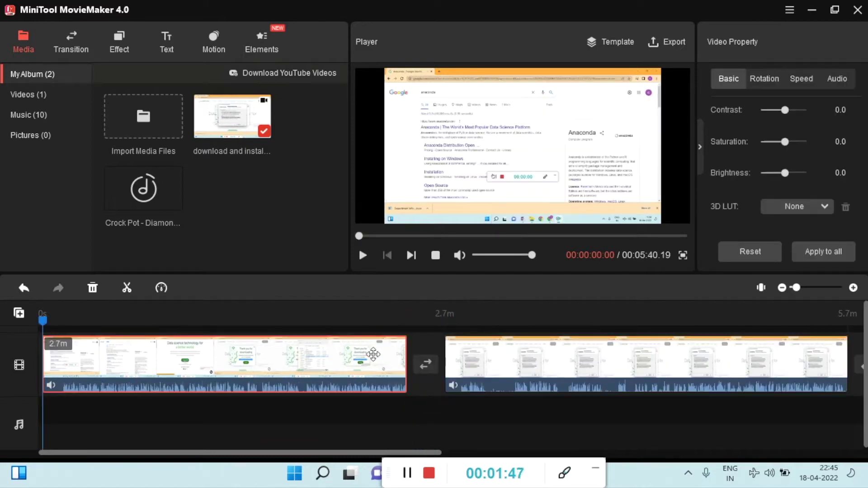
pyautogui.click(591, 388)
pyautogui.click(362, 354)
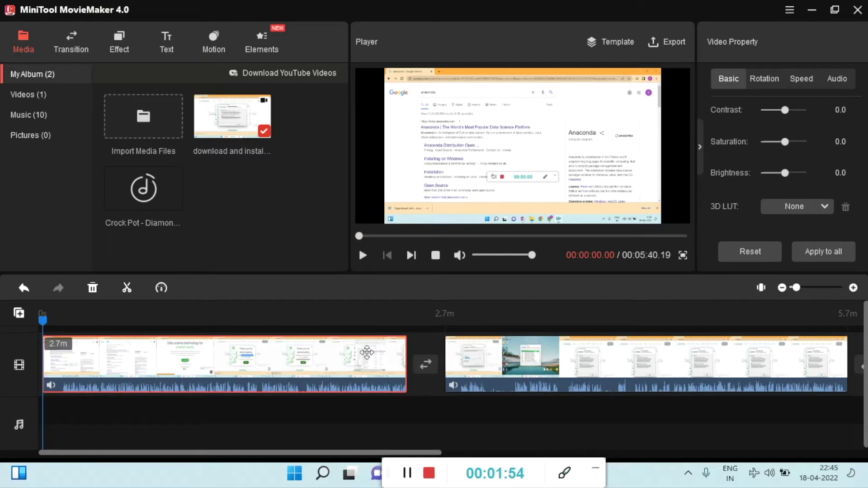
pyautogui.press('Delete')
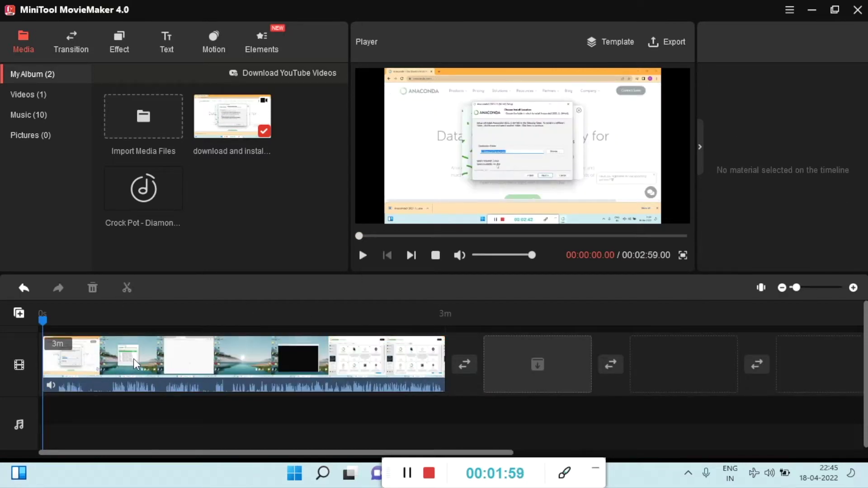
pyautogui.moveTo(164, 218)
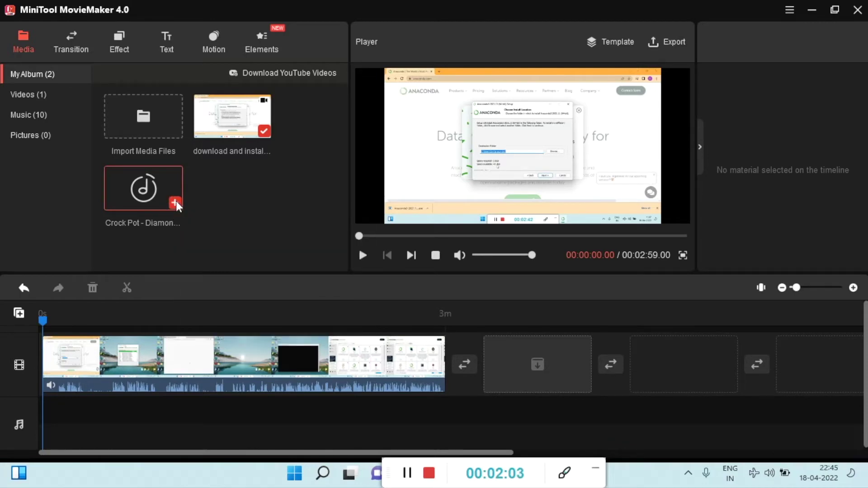
# Add the Crock Pot - Diamond Ortiz music, mute the video's own audio, and preview
pyautogui.click(175, 201)
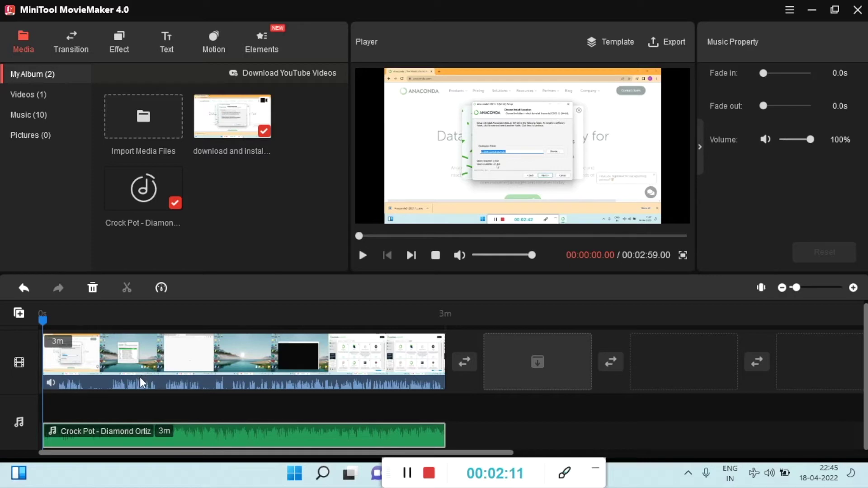
pyautogui.click(51, 383)
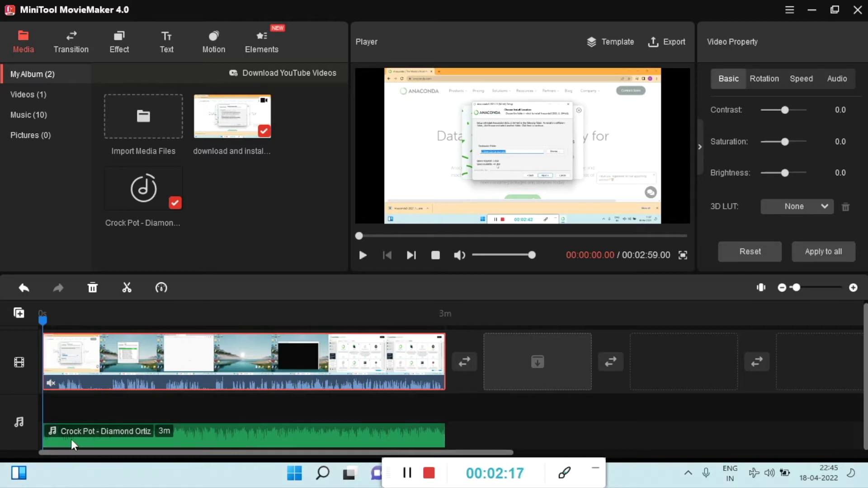
pyautogui.click(360, 255)
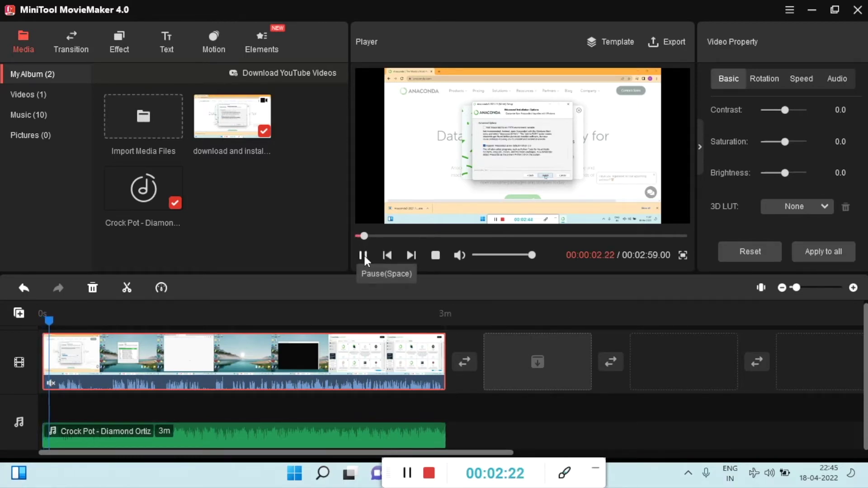
pyautogui.click(363, 256)
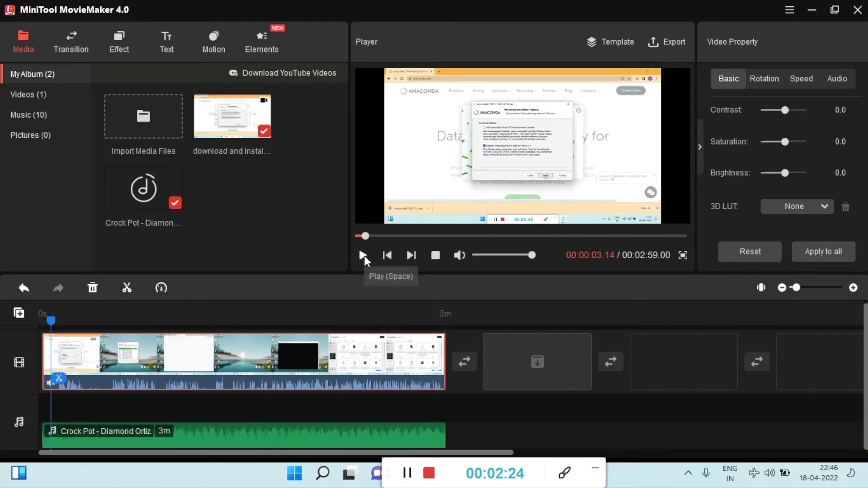
# Lower the background music volume to 27% and preview the first six seconds
pyautogui.rightClick(278, 436)
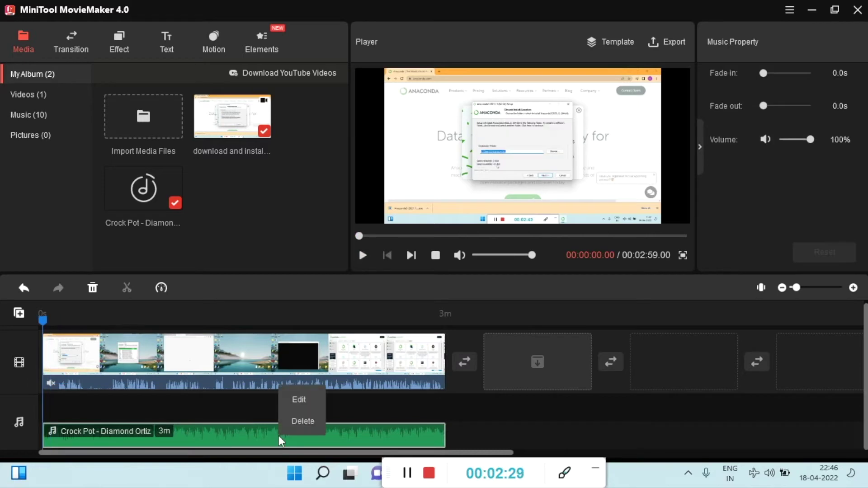
pyautogui.click(291, 399)
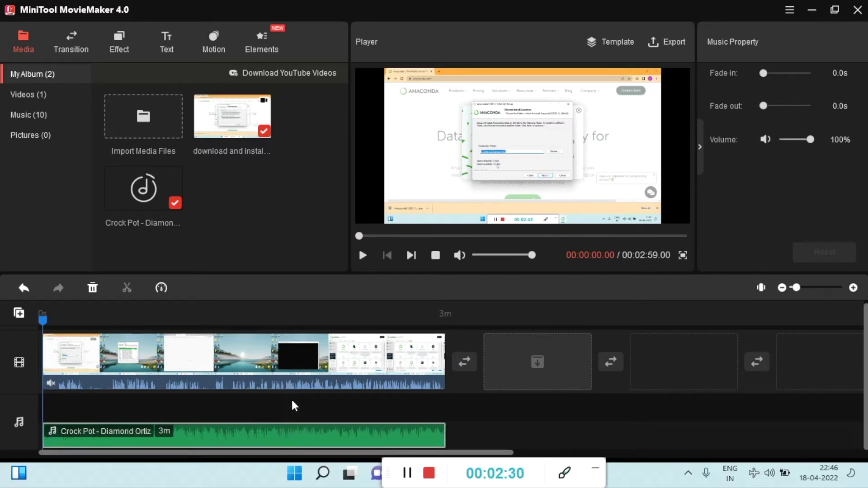
pyautogui.click(364, 256)
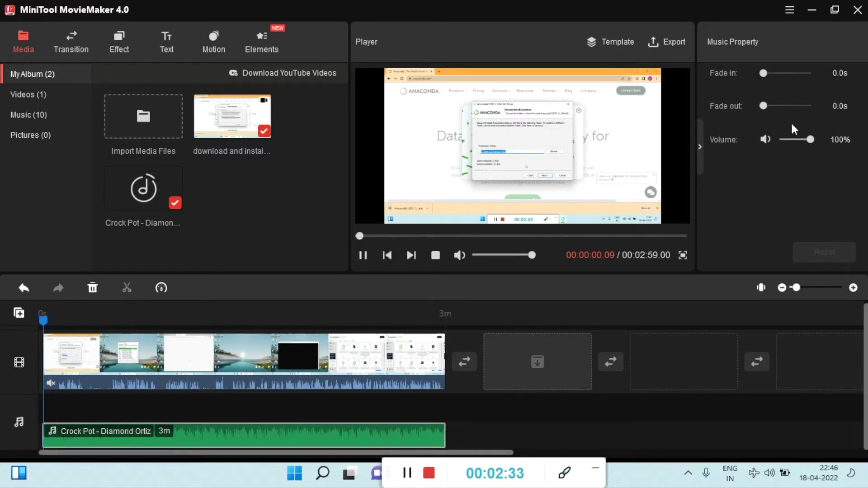
pyautogui.moveTo(811, 139); pyautogui.dragTo(789, 140)
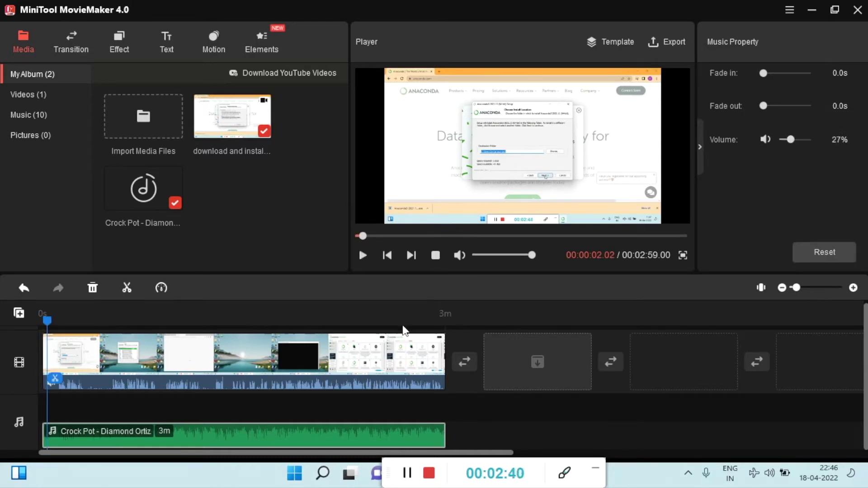
pyautogui.click(364, 255)
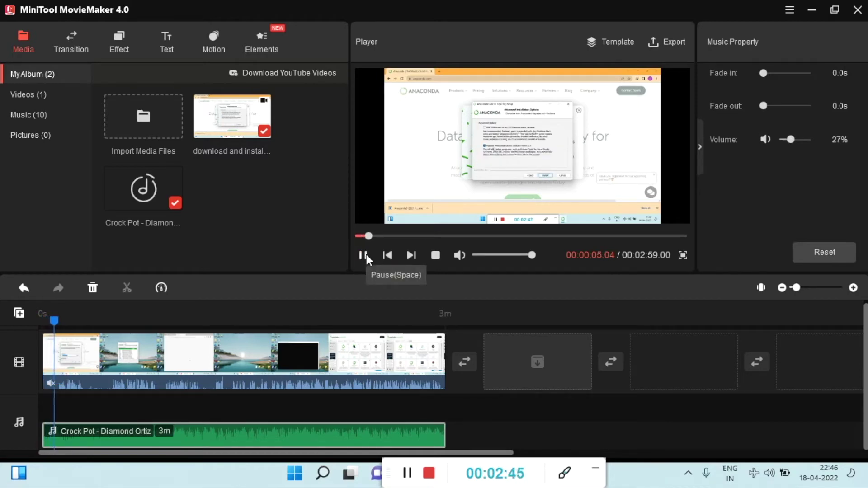
pyautogui.click(366, 254)
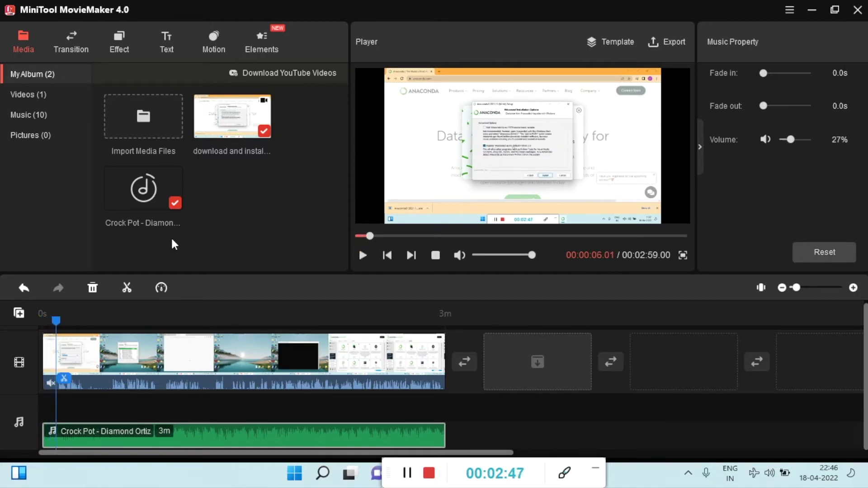
# Split the video and music at about 5 seconds
pyautogui.click(79, 43)
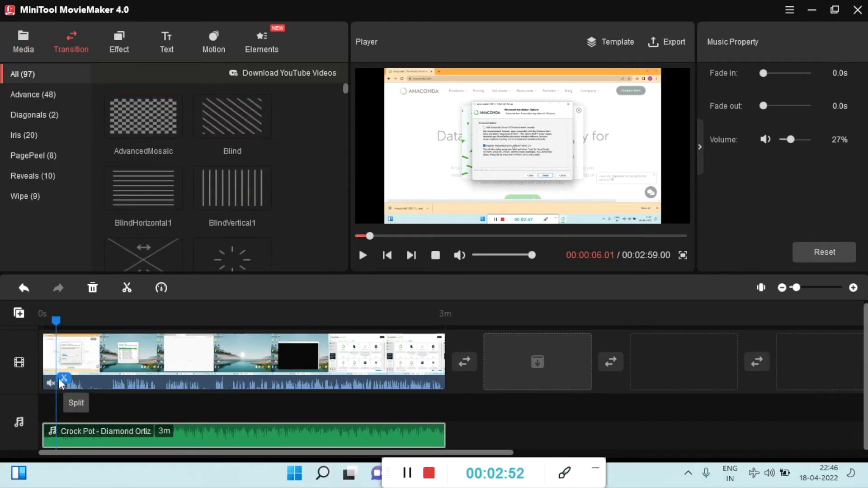
pyautogui.moveTo(56, 322)
pyautogui.mouseDown()
pyautogui.moveTo(75, 327)
pyautogui.moveTo(45, 325)
pyautogui.moveTo(54, 326)
pyautogui.mouseUp()
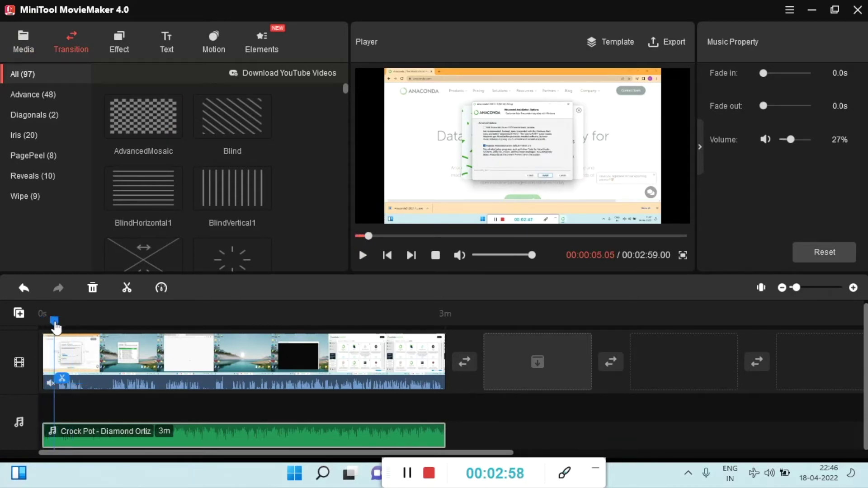
pyautogui.click(64, 383)
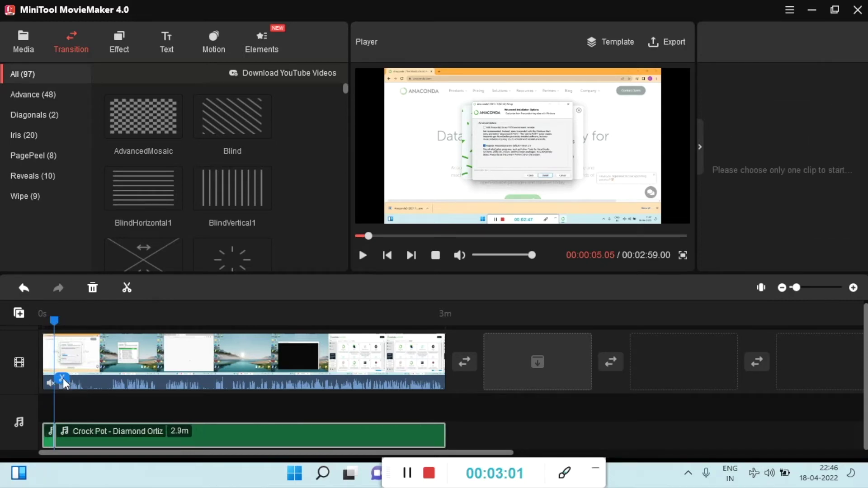
# Insert the AdvancedMosaic transition between the two parts and play through it from about 3 seconds
pyautogui.click(175, 131)
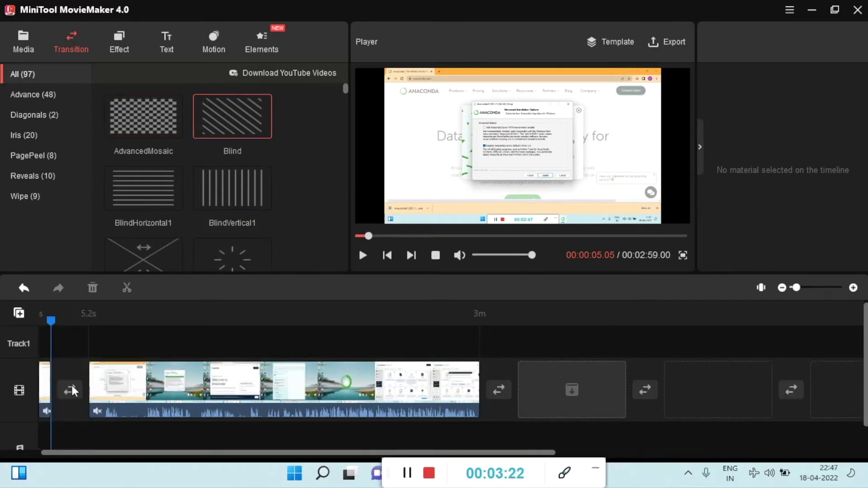
pyautogui.click(73, 386)
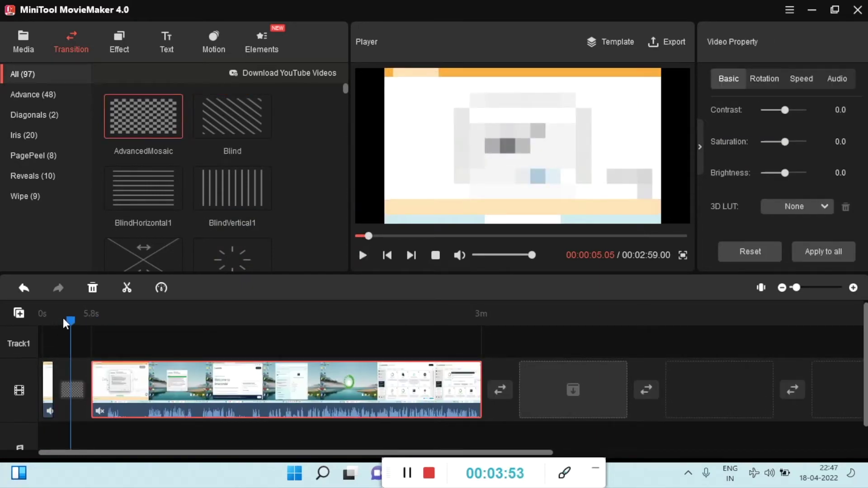
pyautogui.moveTo(71, 323); pyautogui.dragTo(52, 333)
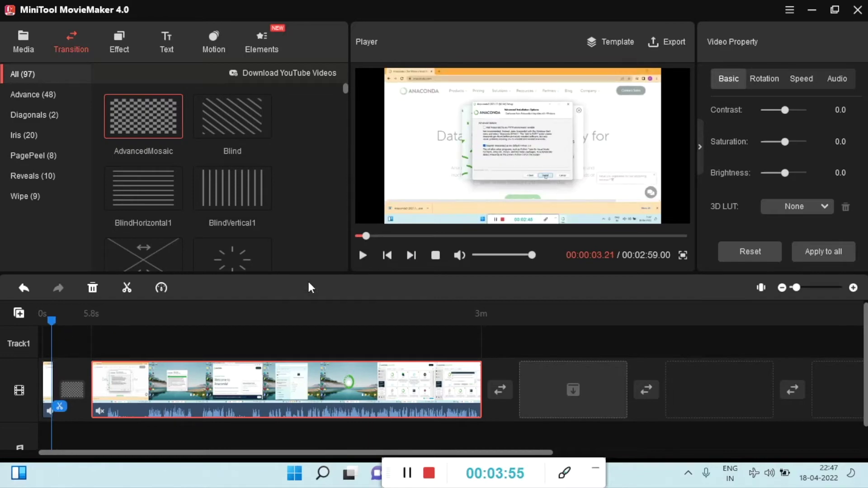
pyautogui.click(362, 255)
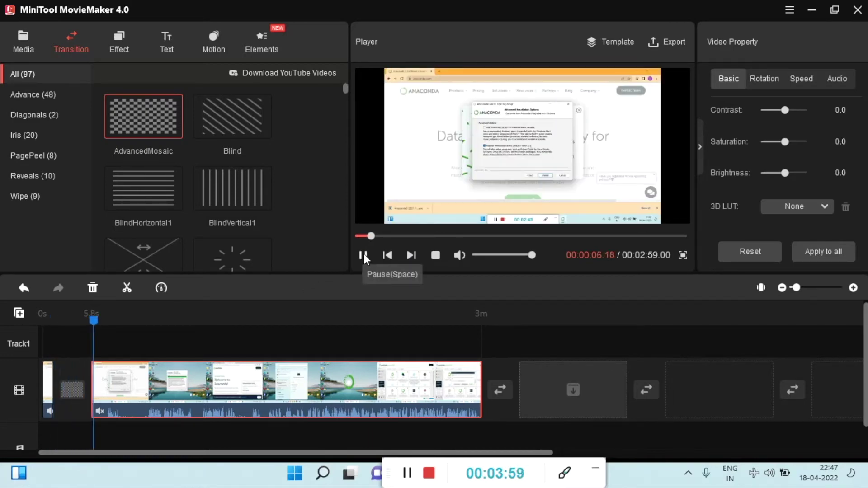
pyautogui.click(364, 255)
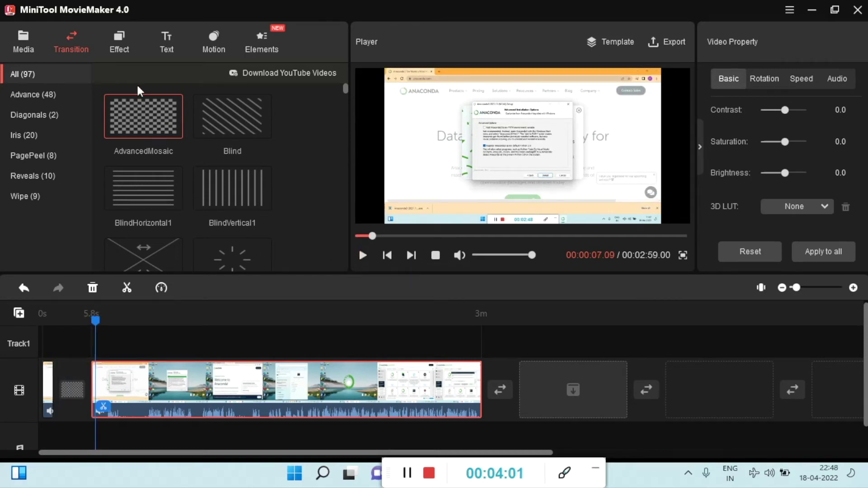
pyautogui.click(121, 49)
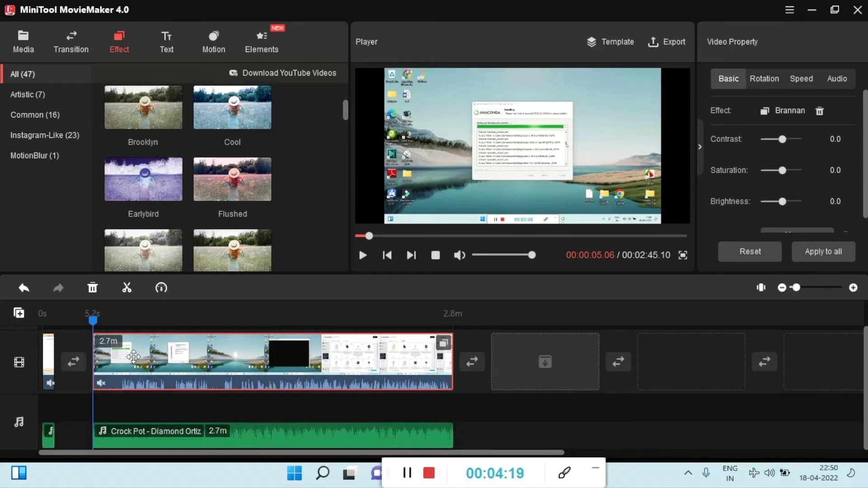
# Try the Earlybird filter on the clip, preview it, then remove it
pyautogui.click(143, 179)
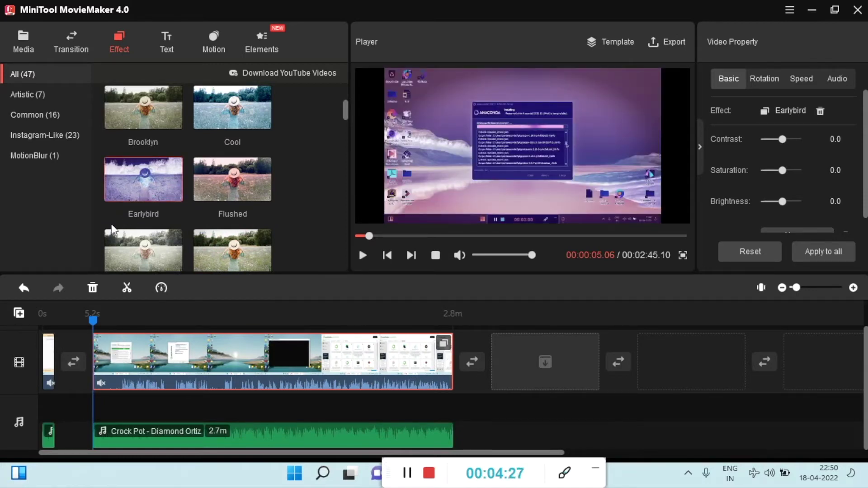
pyautogui.click(363, 254)
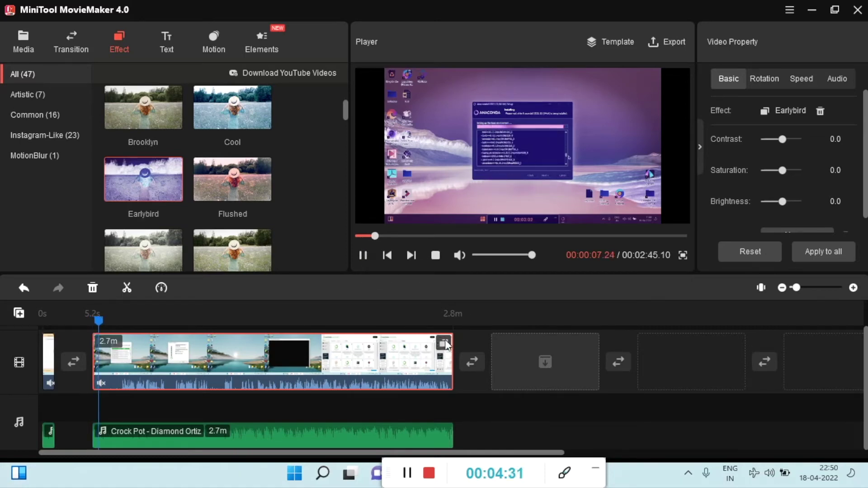
pyautogui.click(464, 354)
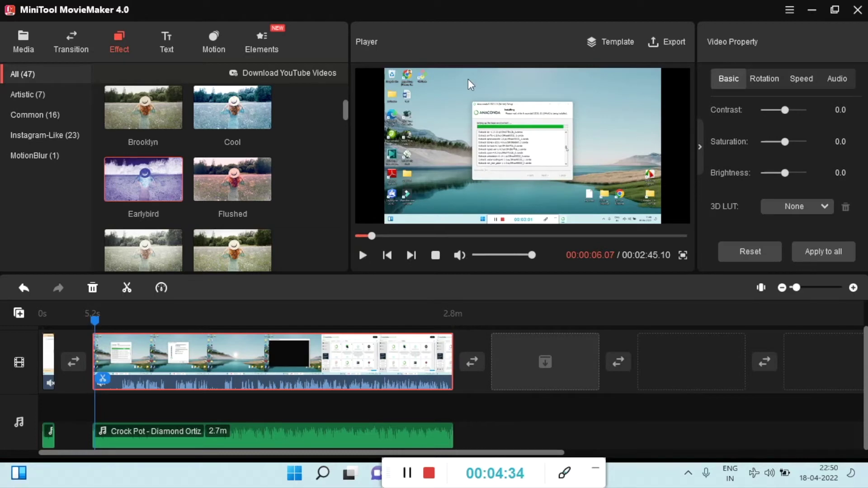
# Try the Kevin filter, then put Earlybird back on the main clip as the final filter
pyautogui.scroll(-3, 186, 220)
pyautogui.scroll(-2, 188, 221)
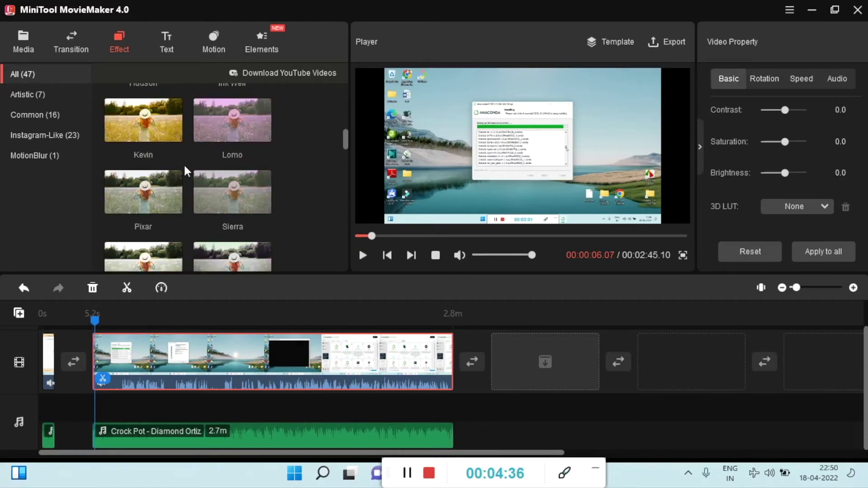
pyautogui.moveTo(159, 117); pyautogui.dragTo(137, 376)
pyautogui.click(363, 255)
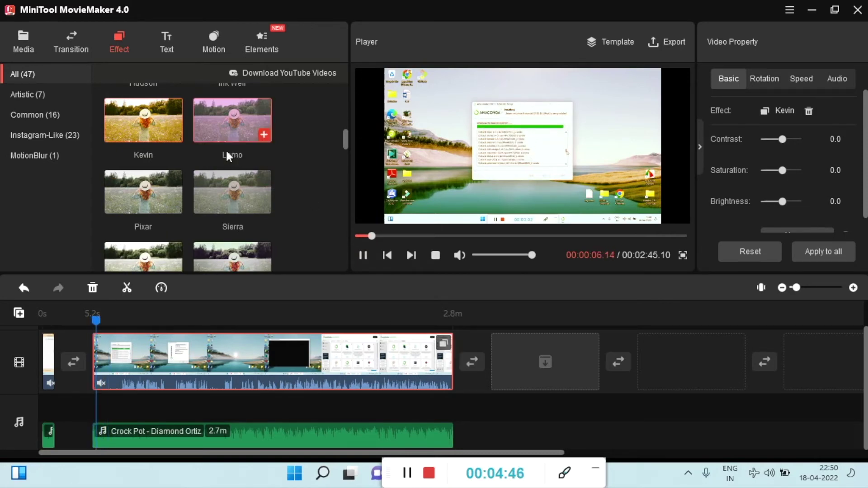
pyautogui.scroll(2, 204, 194)
pyautogui.scroll(2, 202, 196)
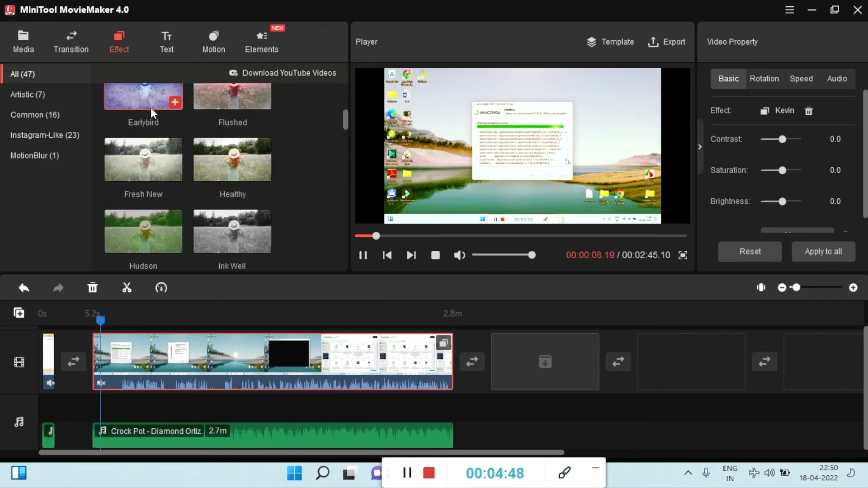
pyautogui.moveTo(153, 368); pyautogui.dragTo(153, 368)
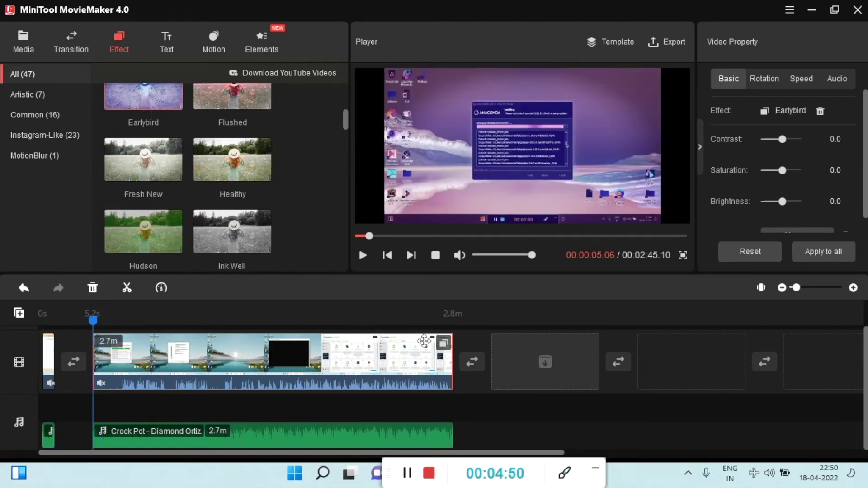
pyautogui.click(167, 40)
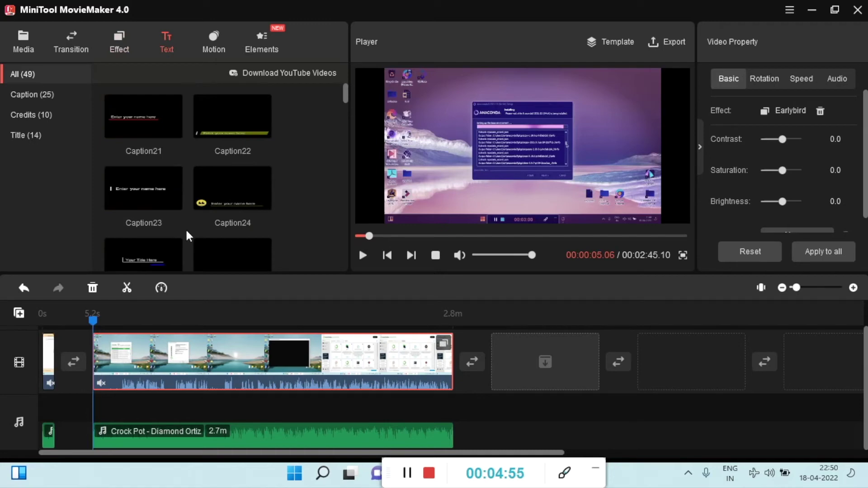
# Add the Caption9 title, replace TITLE with 'Welcome' and delete the SUBTITLE line
pyautogui.scroll(-3, 185, 229)
pyautogui.scroll(-5, 185, 229)
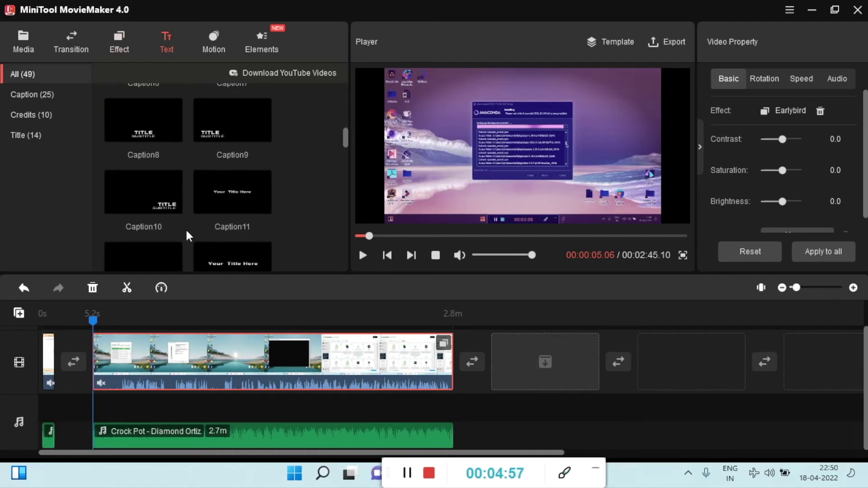
pyautogui.moveTo(215, 124)
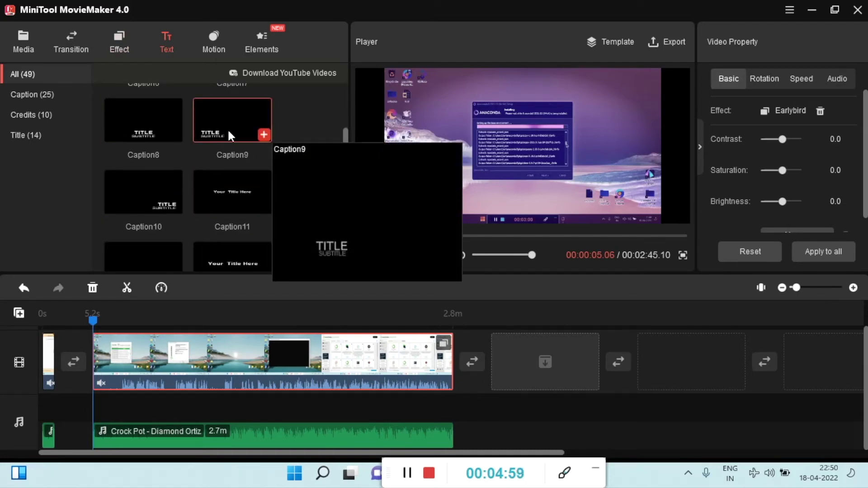
pyautogui.click(264, 134)
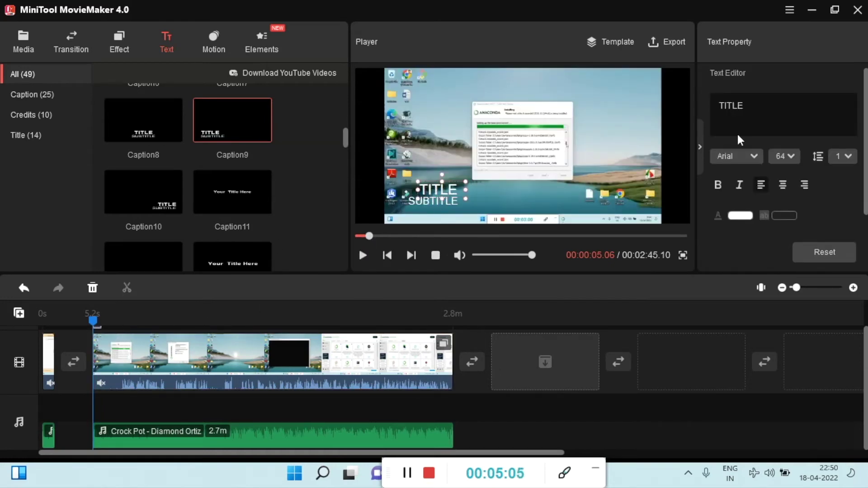
pyautogui.doubleClick(738, 106)
pyautogui.write('Welcome')
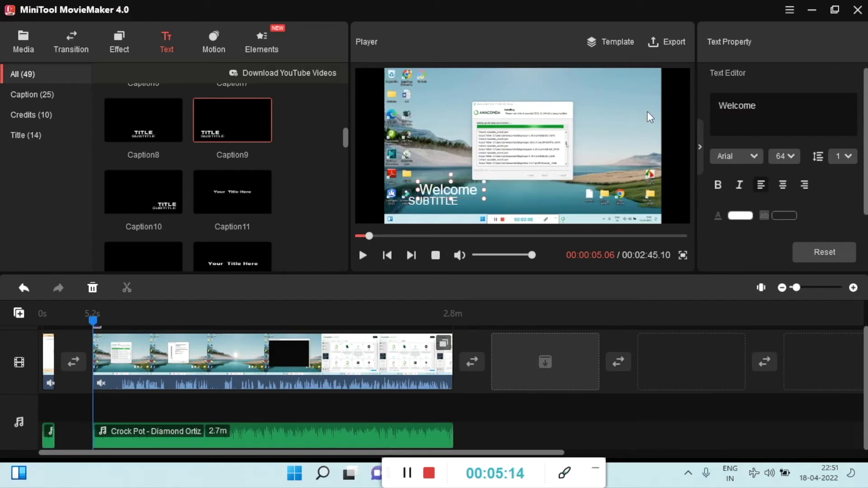
pyautogui.click(450, 204)
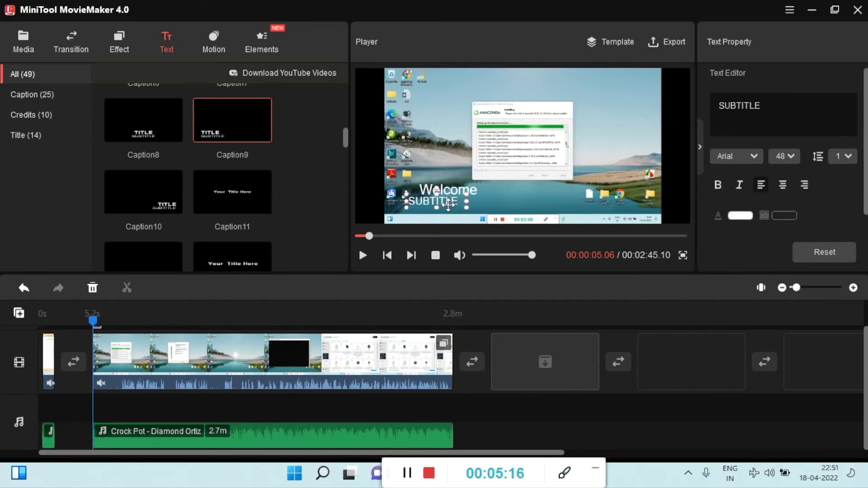
pyautogui.press('Delete')
# Nudge the Welcome caption slightly lower and make it bold and dark red
pyautogui.click(452, 192)
pyautogui.moveTo(453, 192); pyautogui.dragTo(451, 202)
pyautogui.click(718, 185)
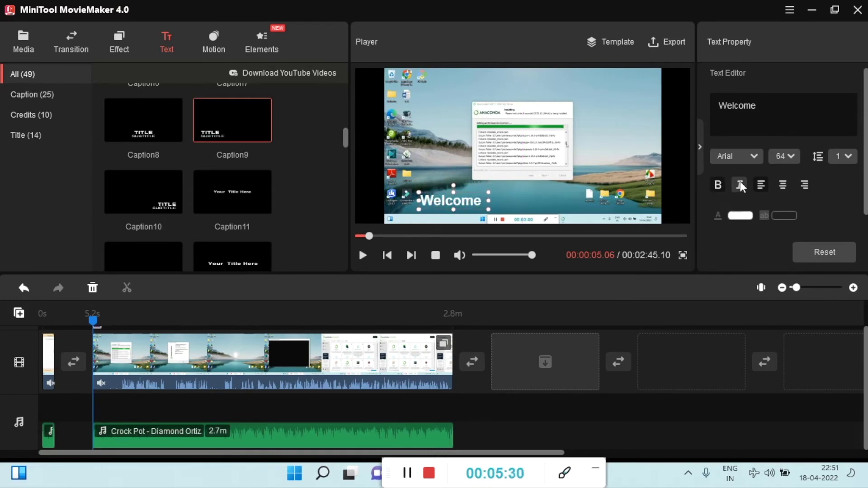
pyautogui.click(746, 217)
pyautogui.click(818, 308)
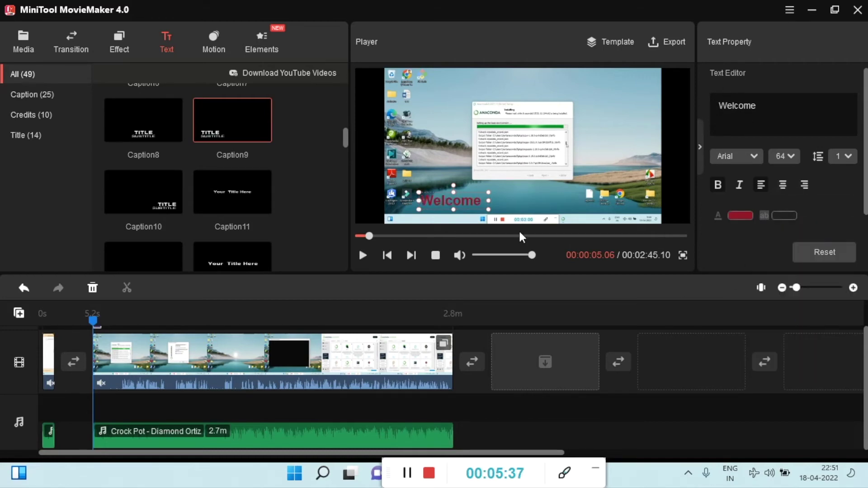
# Drag a sticker element onto a new overlay track above the video and preview it
pyautogui.click(211, 53)
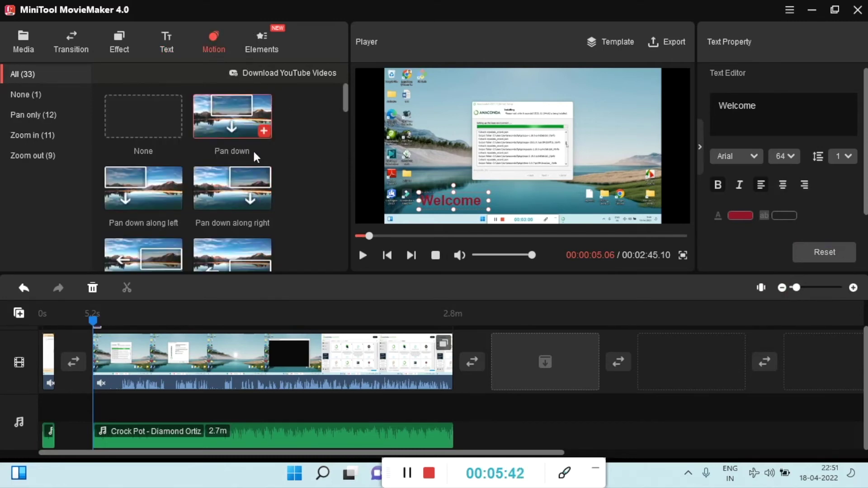
pyautogui.click(267, 41)
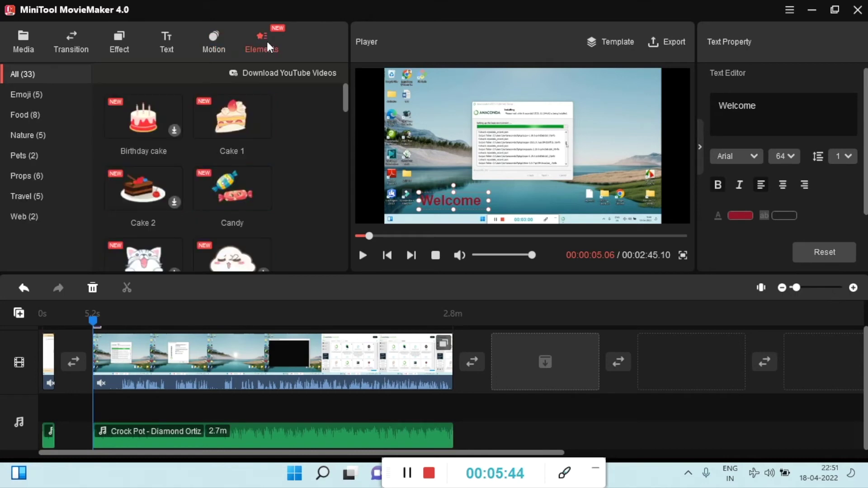
pyautogui.scroll(-5, 230, 186)
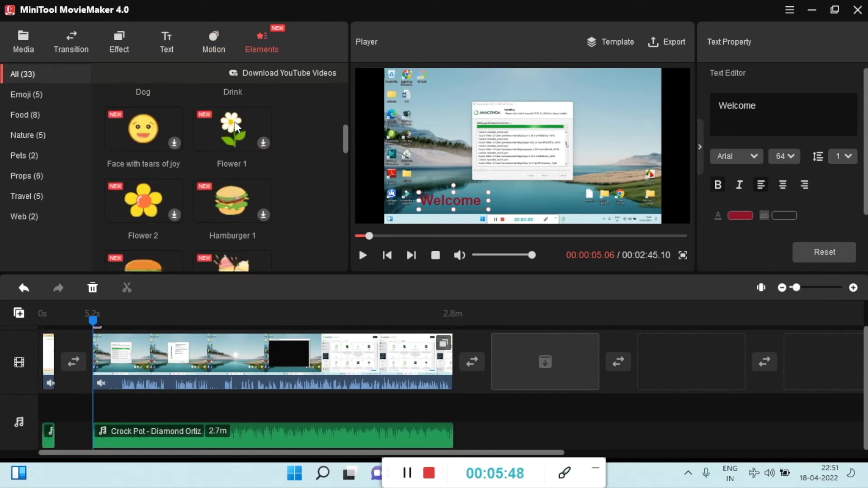
pyautogui.scroll(3, 229, 172)
pyautogui.moveTo(229, 172); pyautogui.dragTo(125, 343)
pyautogui.click(363, 255)
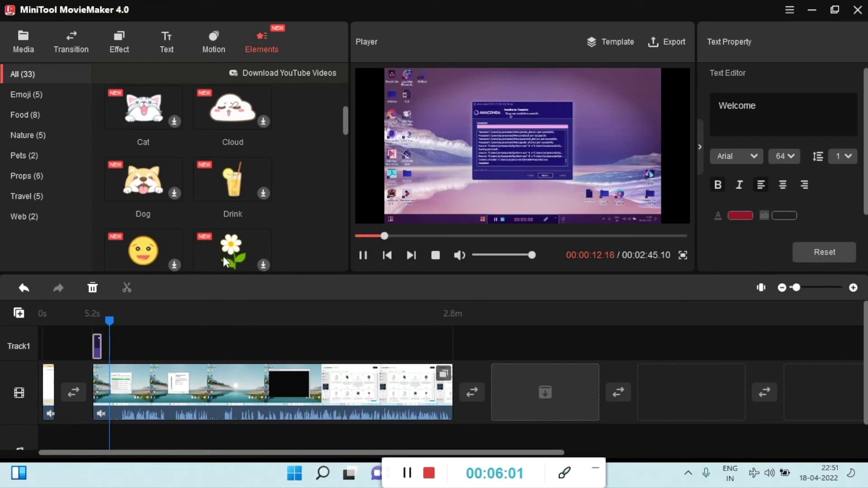
# Add the Flower 1 sticker, move it down-left in the frame, then add the Plam trees sticker
pyautogui.scroll(-1, 224, 256)
pyautogui.click(264, 235)
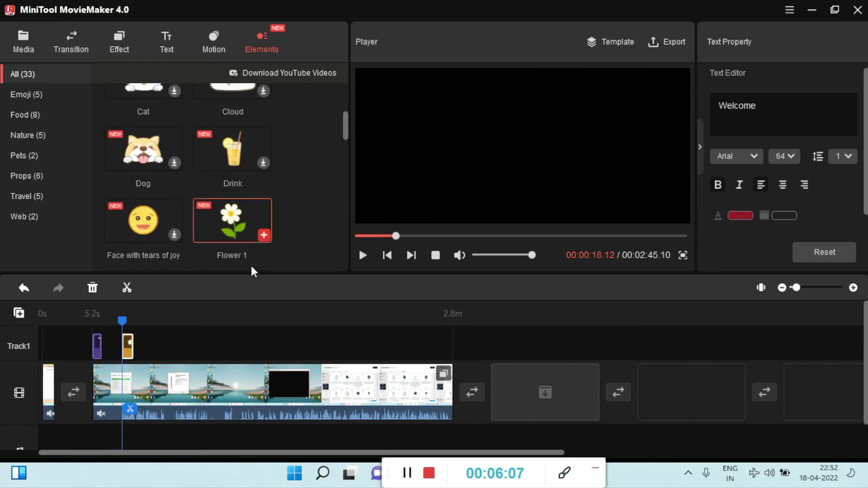
pyautogui.moveTo(521, 147); pyautogui.dragTo(437, 183)
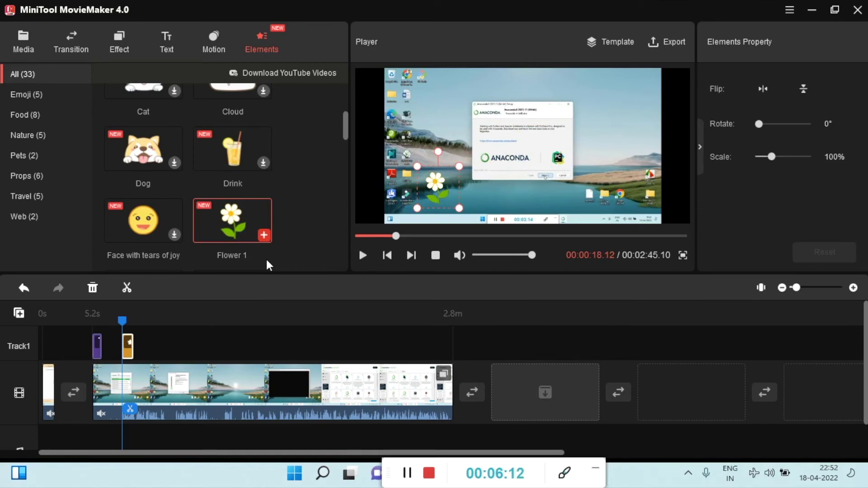
pyautogui.scroll(-3, 236, 235)
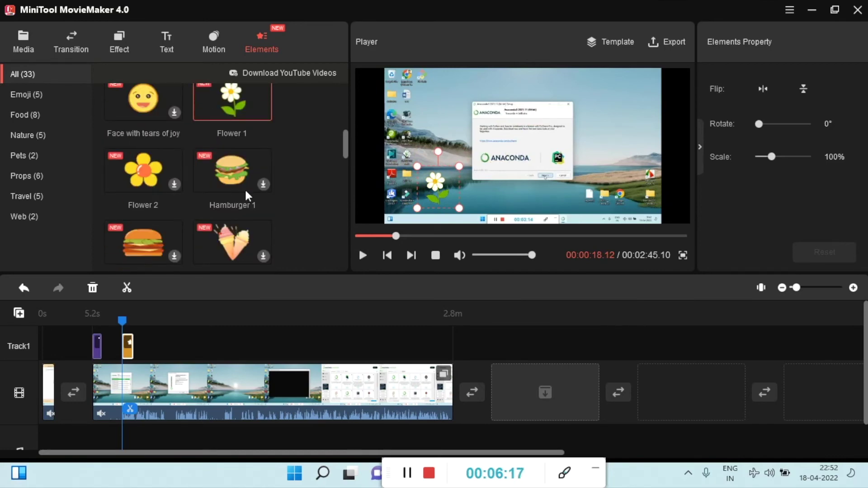
pyautogui.scroll(-6, 261, 205)
pyautogui.click(260, 178)
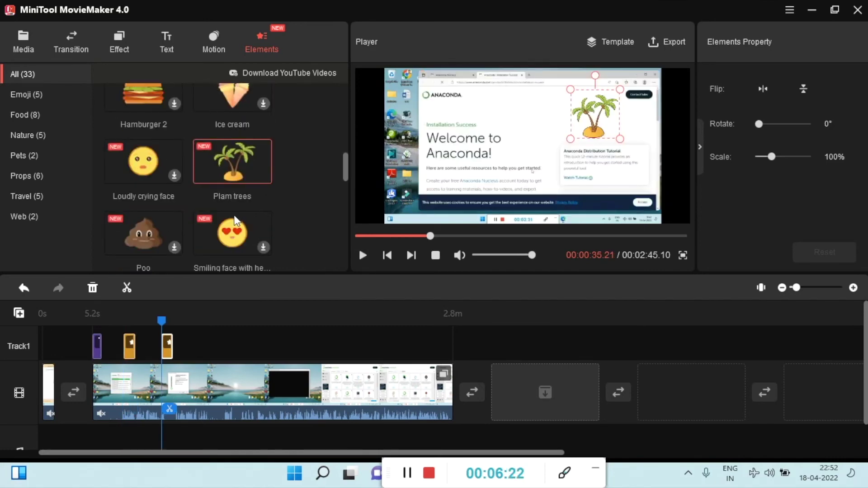
pyautogui.scroll(-5, 235, 221)
pyautogui.scroll(1, 271, 226)
pyautogui.scroll(-1, 358, 321)
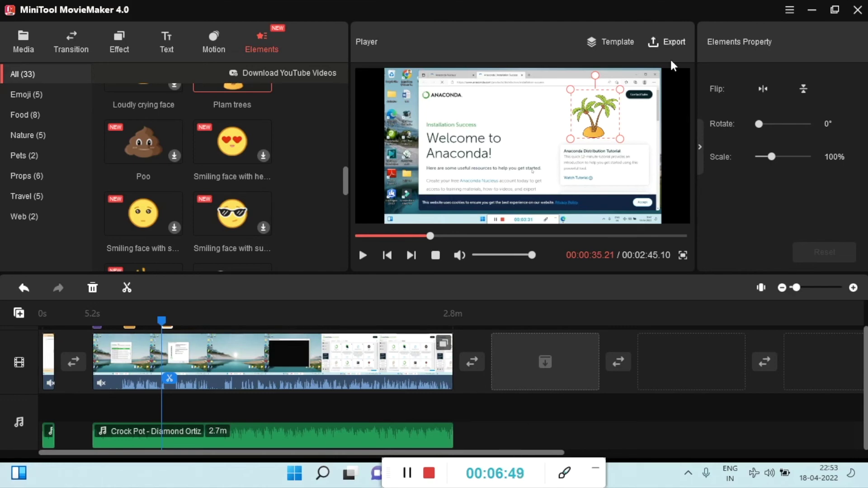
# Open the export window, check the Save To path, keep MP4, and select the 'My Movie' name
pyautogui.click(673, 43)
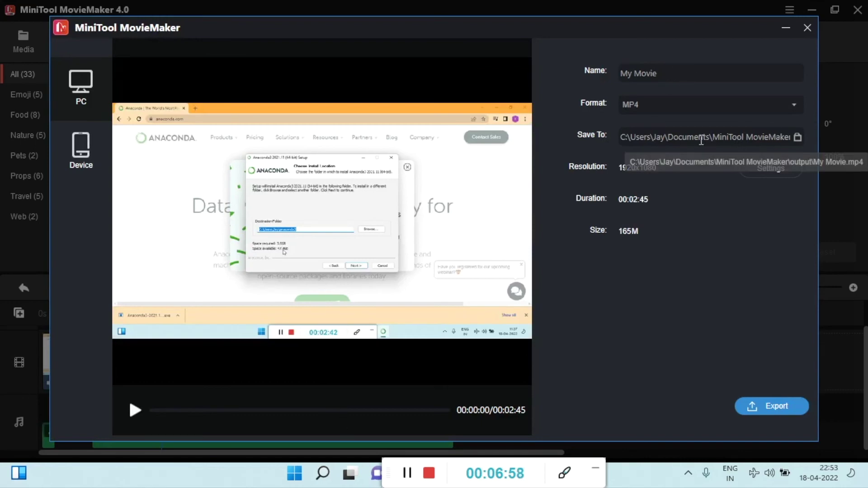
pyautogui.moveTo(662, 137); pyautogui.dragTo(754, 138)
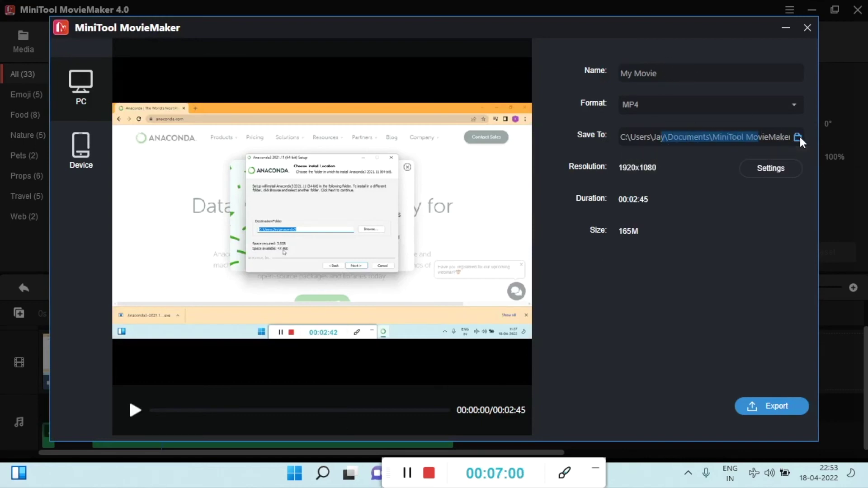
pyautogui.click(721, 108)
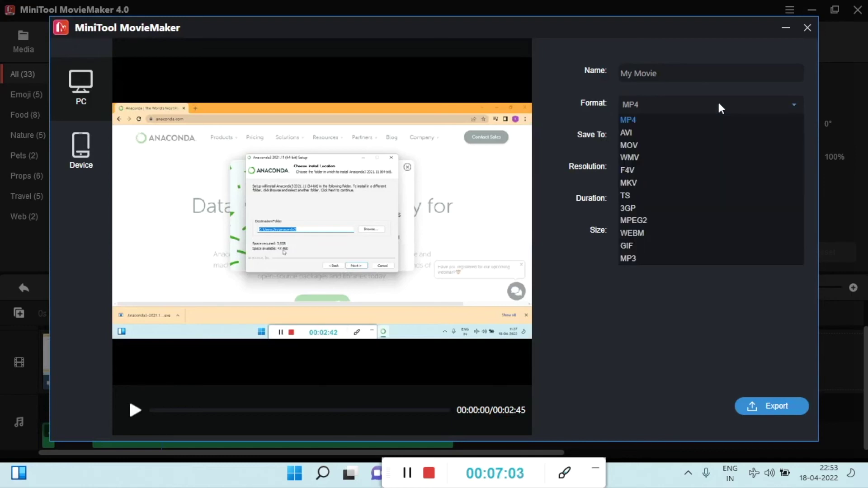
pyautogui.click(719, 104)
pyautogui.click(713, 109)
pyautogui.click(716, 108)
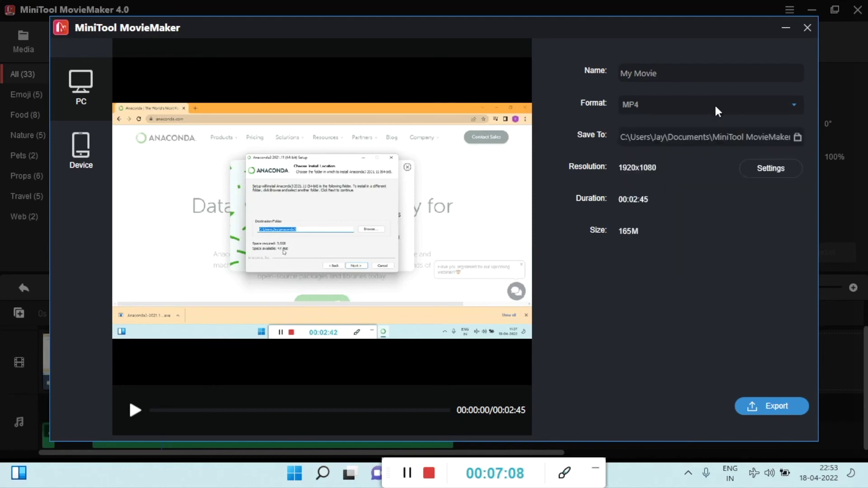
pyautogui.doubleClick(707, 76)
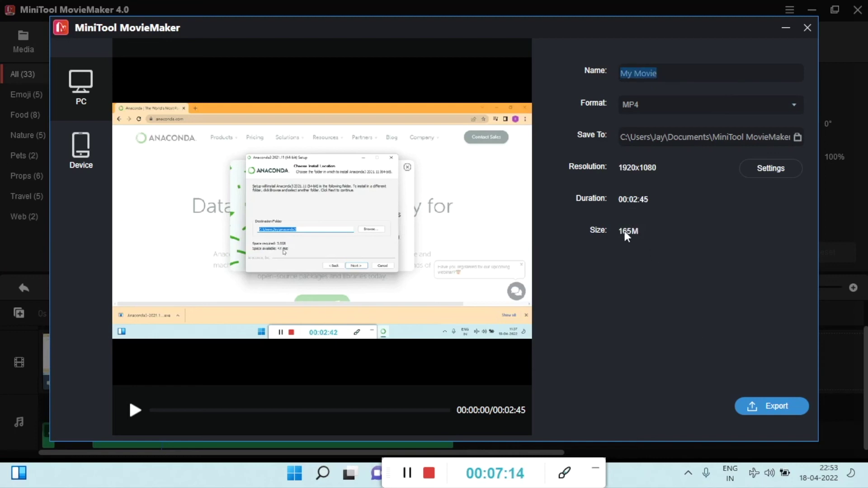
# Set export quality to Good at 1920x1080 (6000 bit rate, 124.72M) and start exporting
pyautogui.click(758, 169)
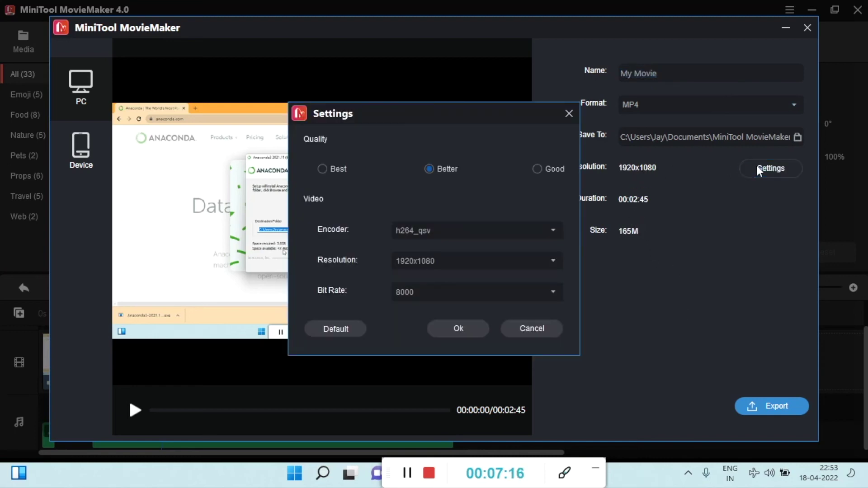
pyautogui.click(553, 260)
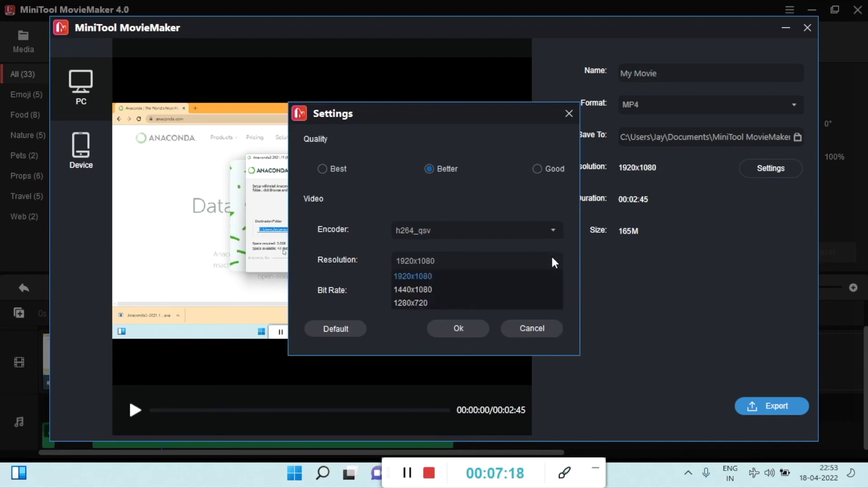
pyautogui.click(618, 277)
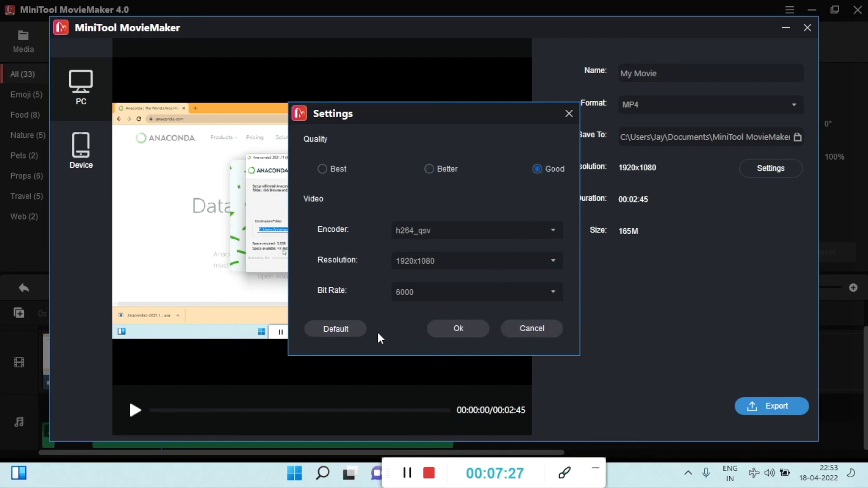
pyautogui.click(444, 331)
pyautogui.click(775, 408)
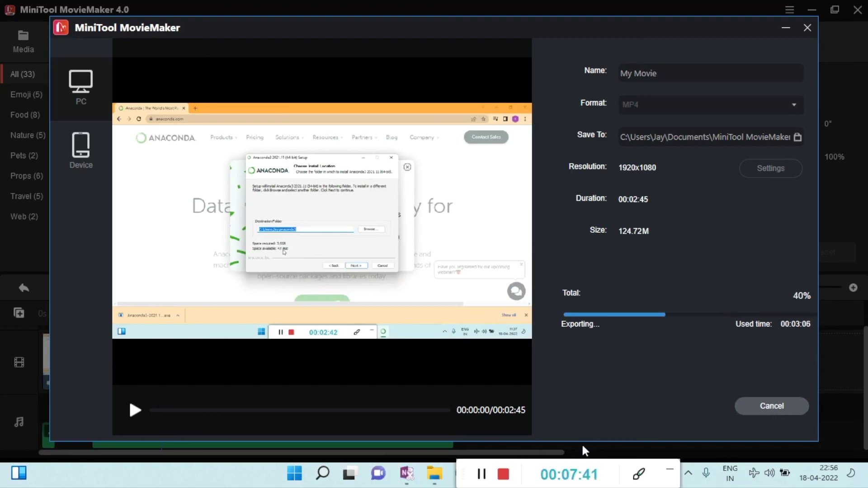
# Open File Explorer on the output folder holding the partially written My Movie file
pyautogui.click(435, 474)
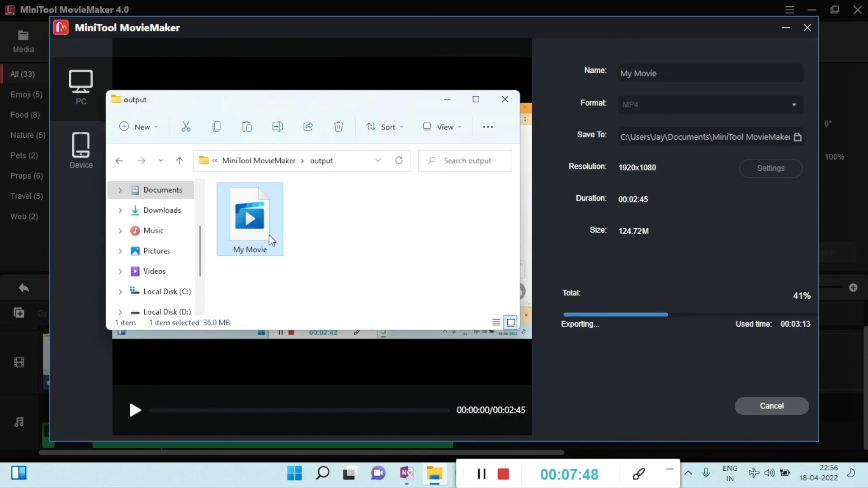